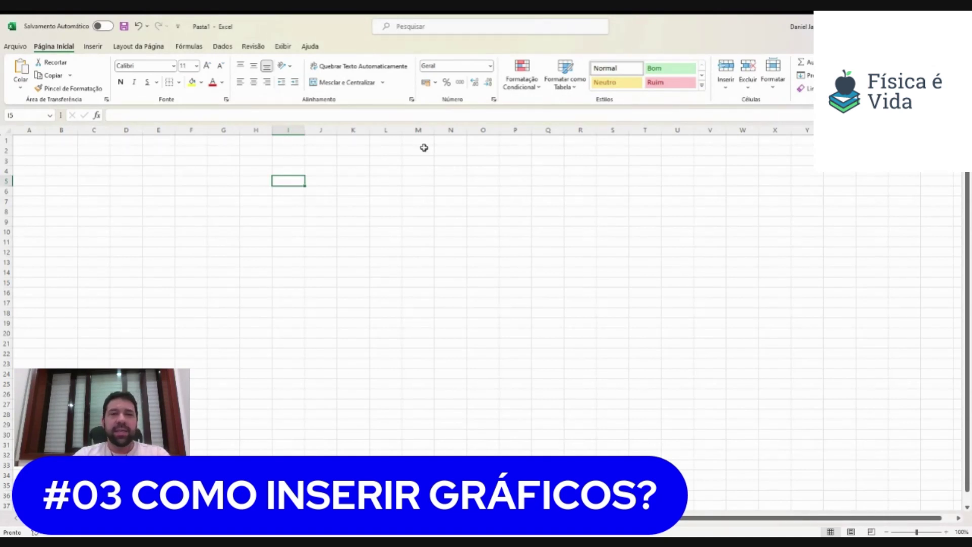
pyautogui.click(98, 161)
pyautogui.click(311, 160)
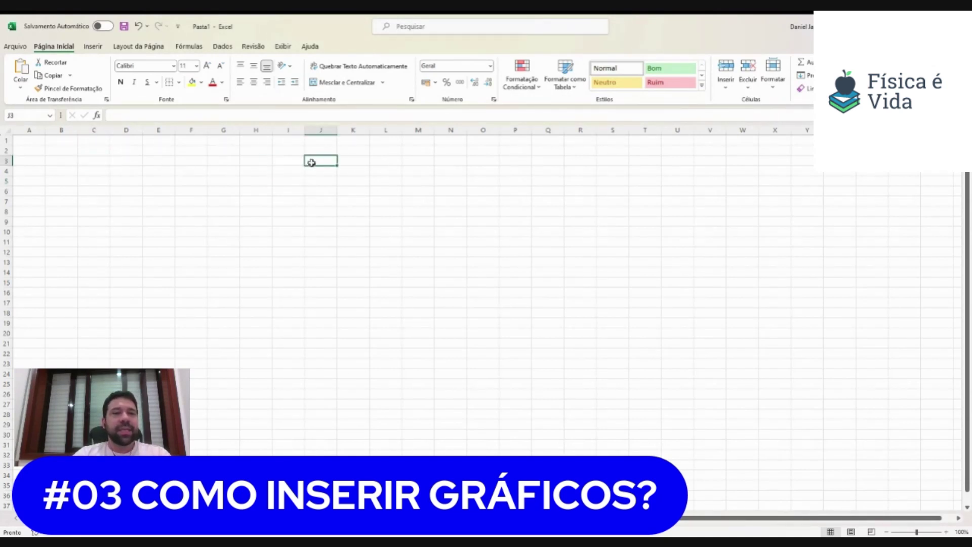
pyautogui.click(106, 163)
pyautogui.click(119, 161)
pyautogui.click(99, 162)
pyautogui.click(60, 162)
pyautogui.click(96, 161)
pyautogui.click(126, 161)
pyautogui.click(100, 161)
pyautogui.click(131, 161)
pyautogui.click(104, 161)
# Enter the row labels G1, G2, G3 and G4 in cells C4 to C7.
pyautogui.click(100, 172)
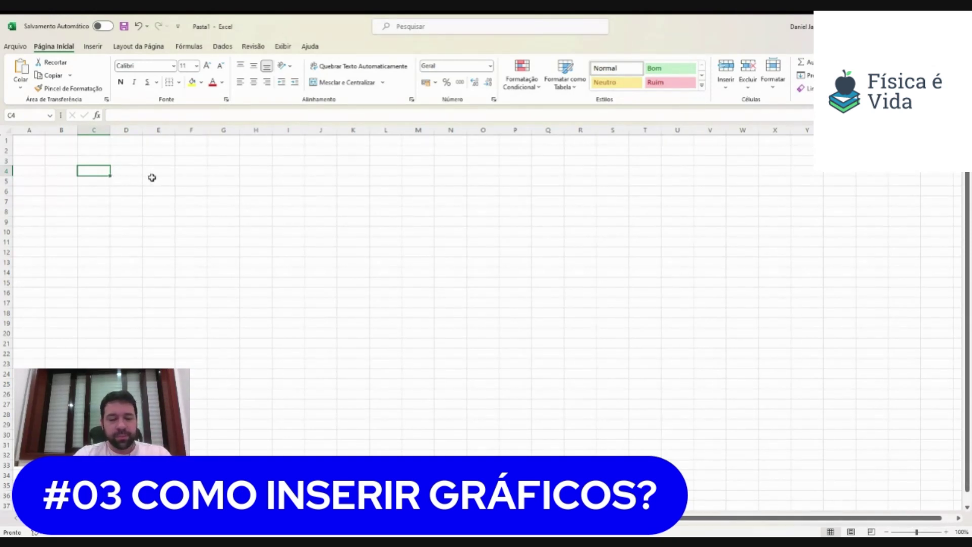
pyautogui.write('A')
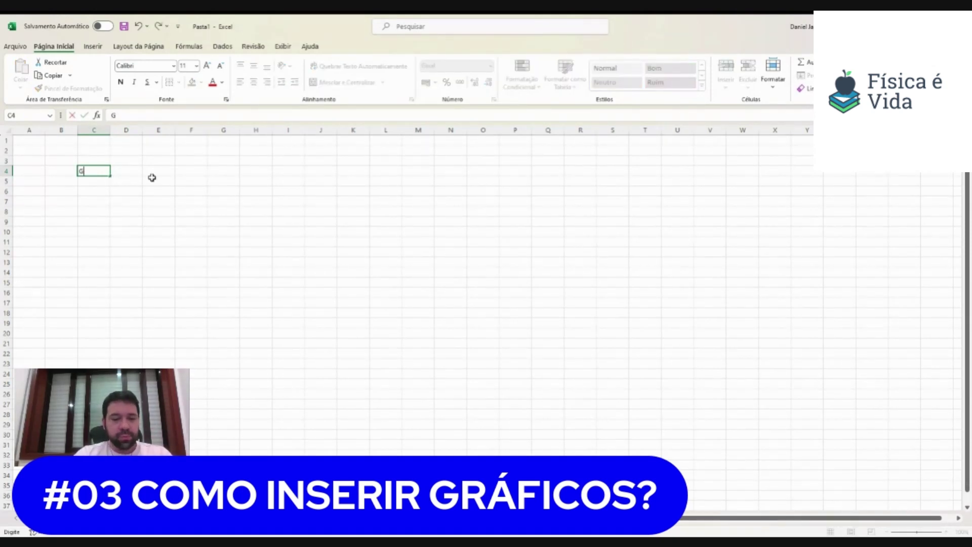
pyautogui.write('1')
pyautogui.press('Return')
pyautogui.write('G3')
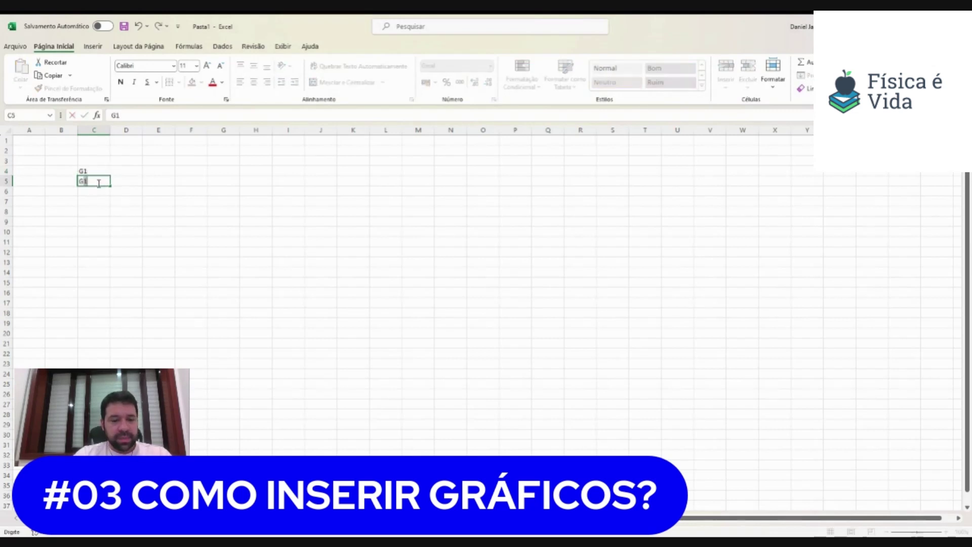
pyautogui.press('Return')
pyautogui.click(100, 182)
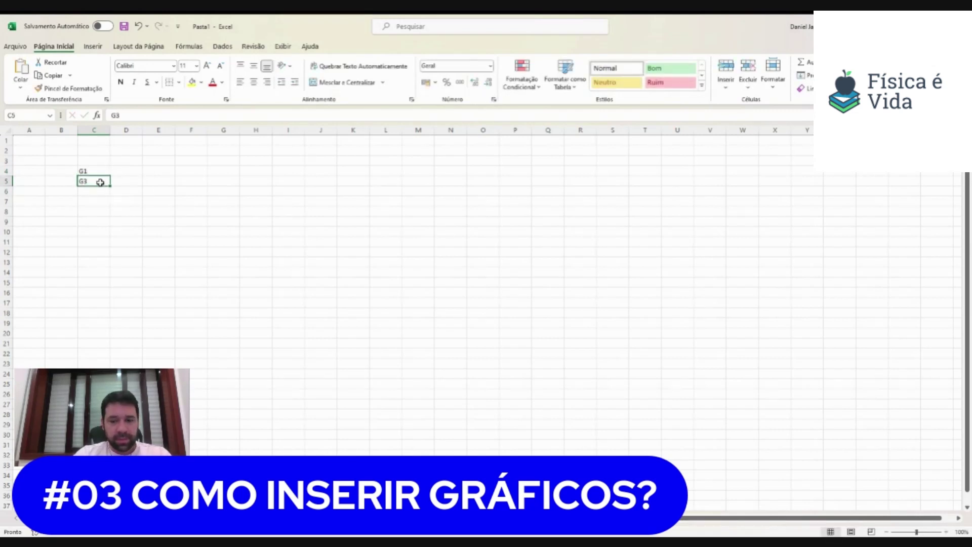
pyautogui.write('G2')
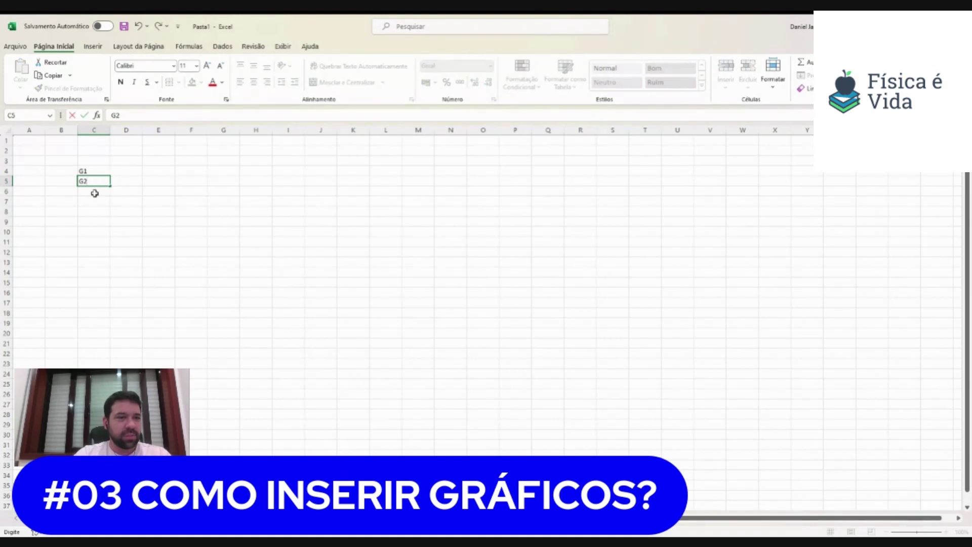
pyautogui.press('Return')
pyautogui.write('G3')
pyautogui.press('Return')
pyautogui.write('G4')
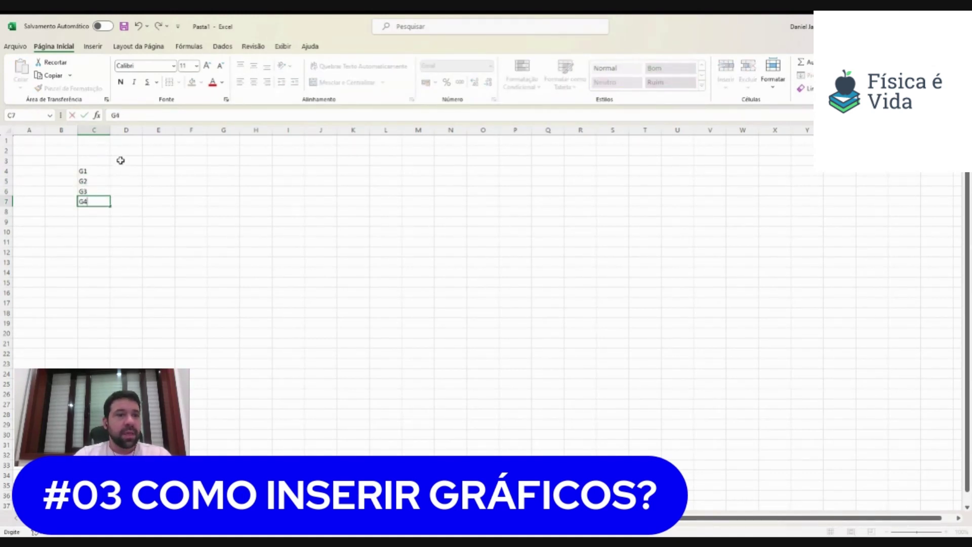
# Enter the column headers P1, P2, P3 and P4 in cells D3 to G3.
pyautogui.click(124, 161)
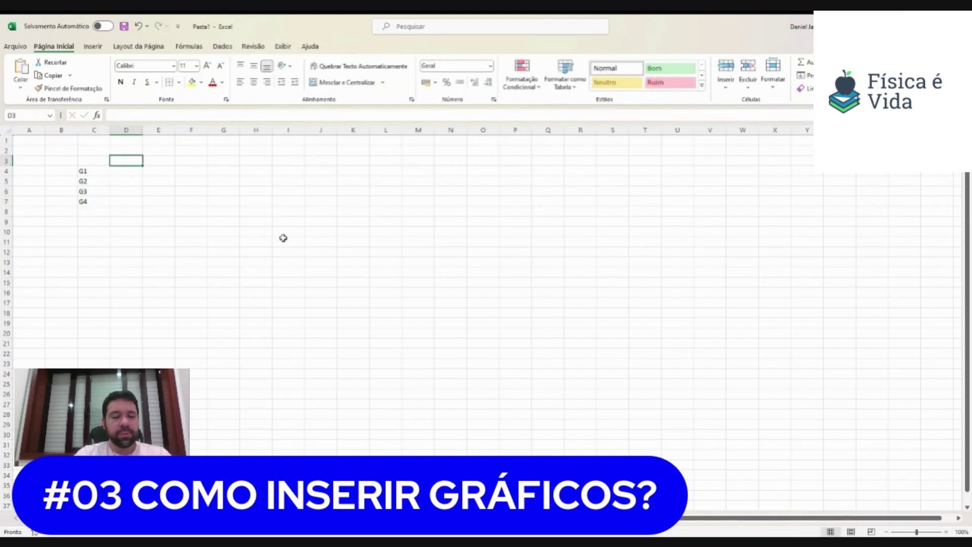
pyautogui.write('P1')
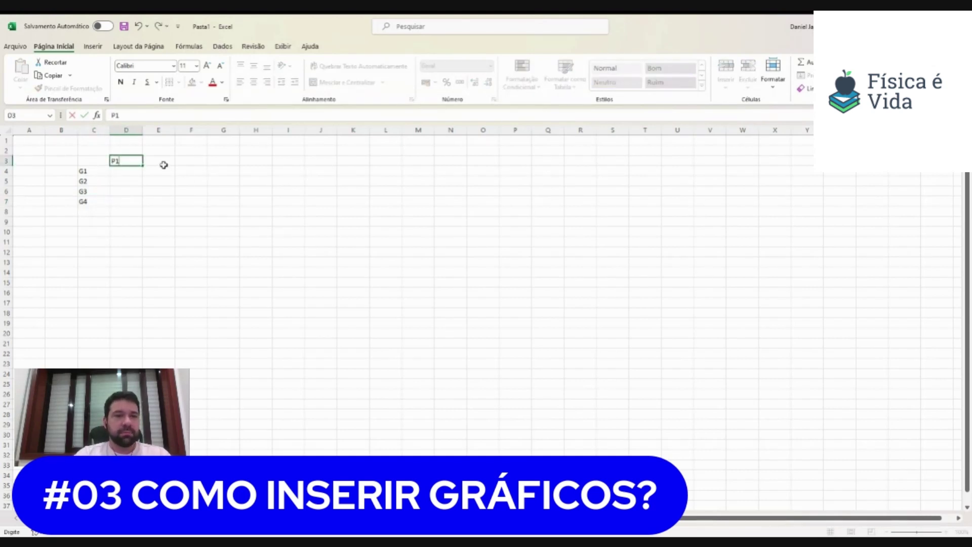
pyautogui.click(163, 164)
pyautogui.write('P2')
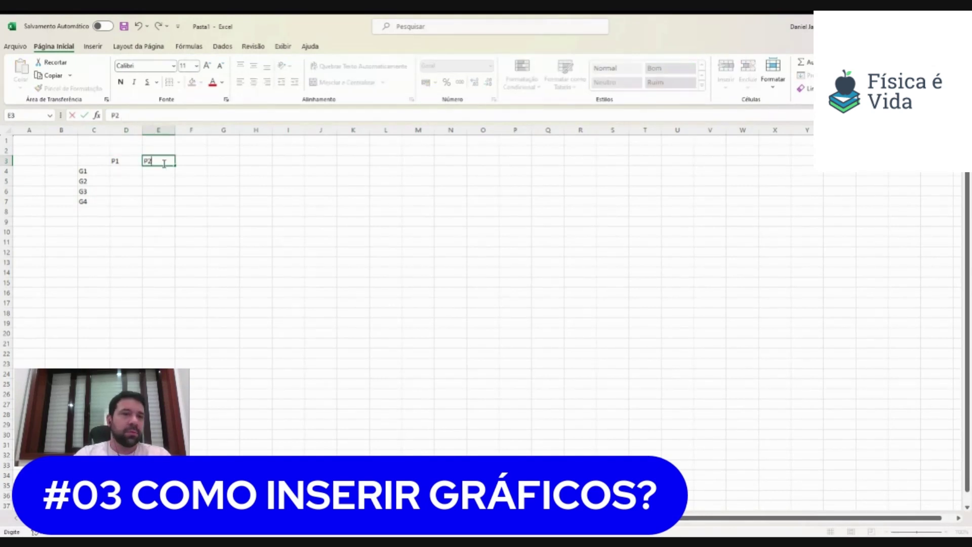
pyautogui.click(183, 161)
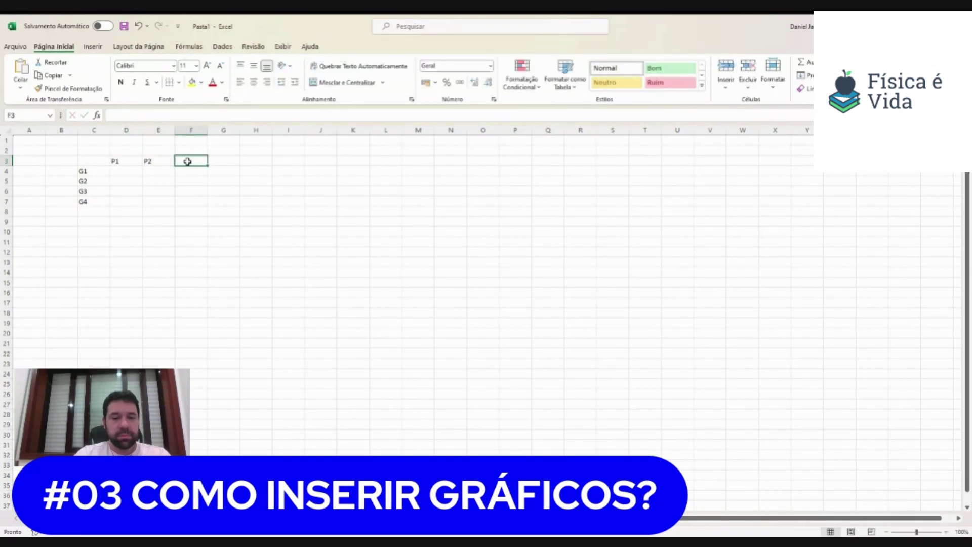
pyautogui.write('P3')
pyautogui.click(217, 160)
pyautogui.write('P4')
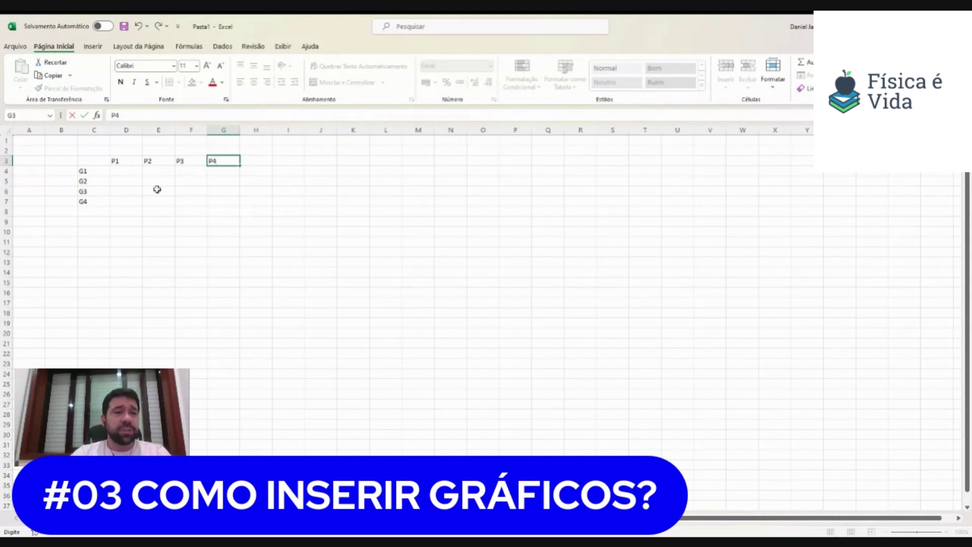
# Apply all borders plus a thick outside border to the table range C3:G7.
pyautogui.moveTo(102, 157)
pyautogui.mouseDown()
pyautogui.moveTo(93, 159)
pyautogui.moveTo(187, 165)
pyautogui.moveTo(228, 201)
pyautogui.mouseUp()
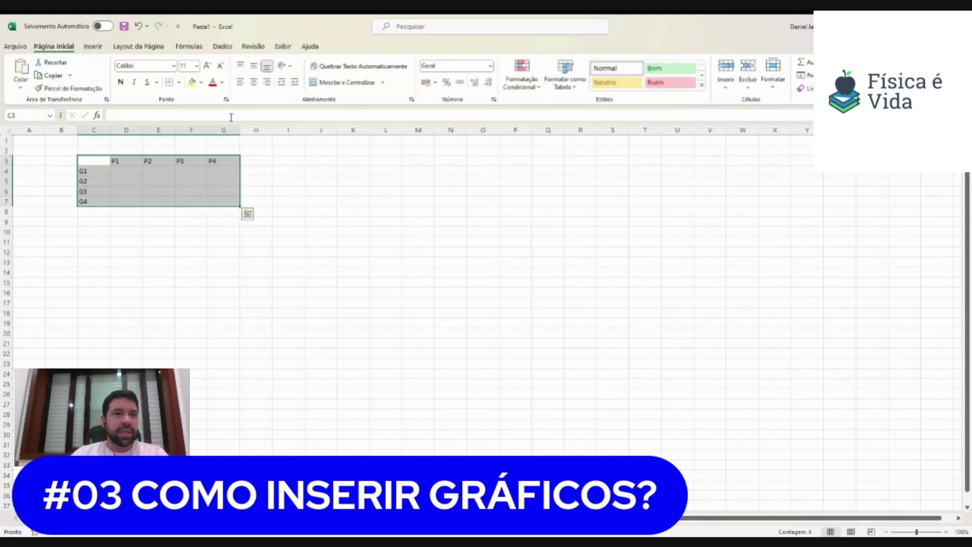
pyautogui.click(179, 83)
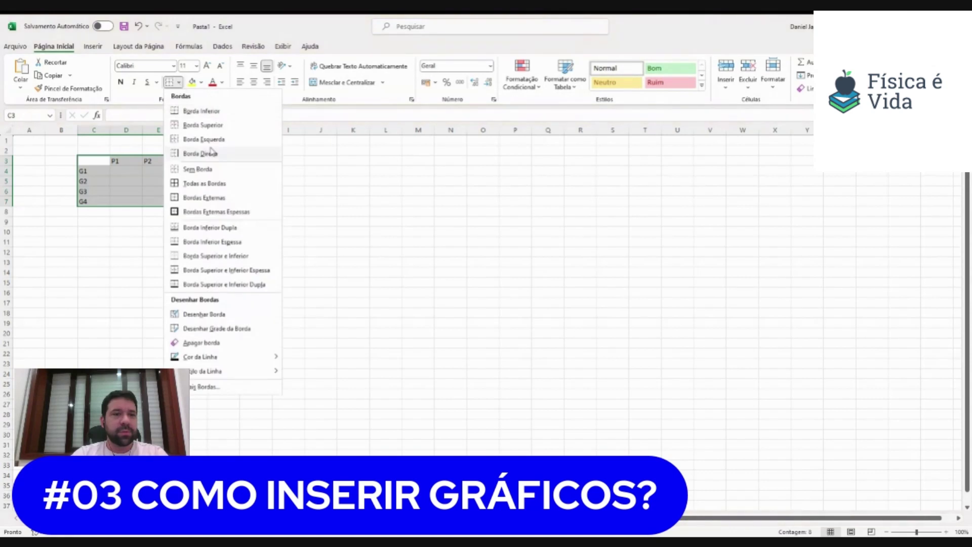
pyautogui.click(203, 186)
pyautogui.click(179, 84)
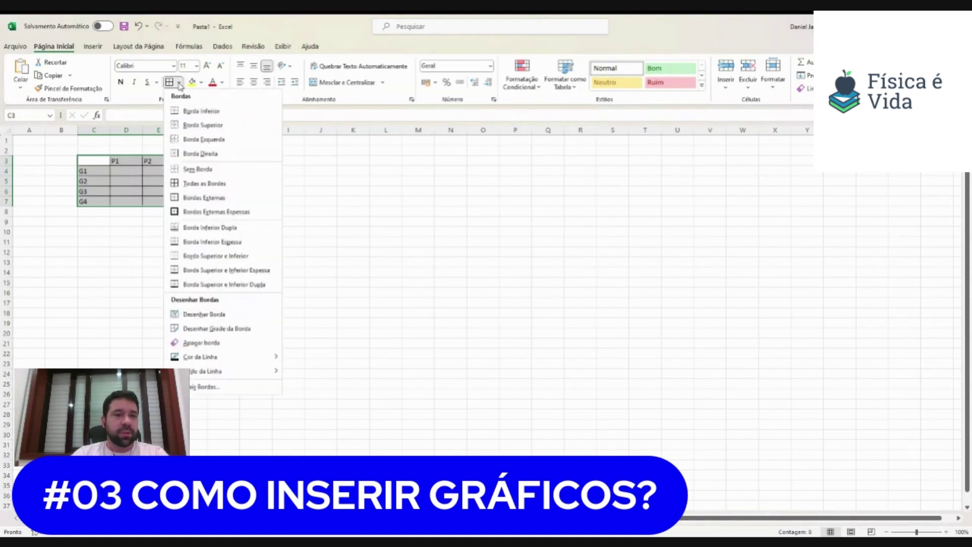
pyautogui.click(216, 211)
pyautogui.click(283, 213)
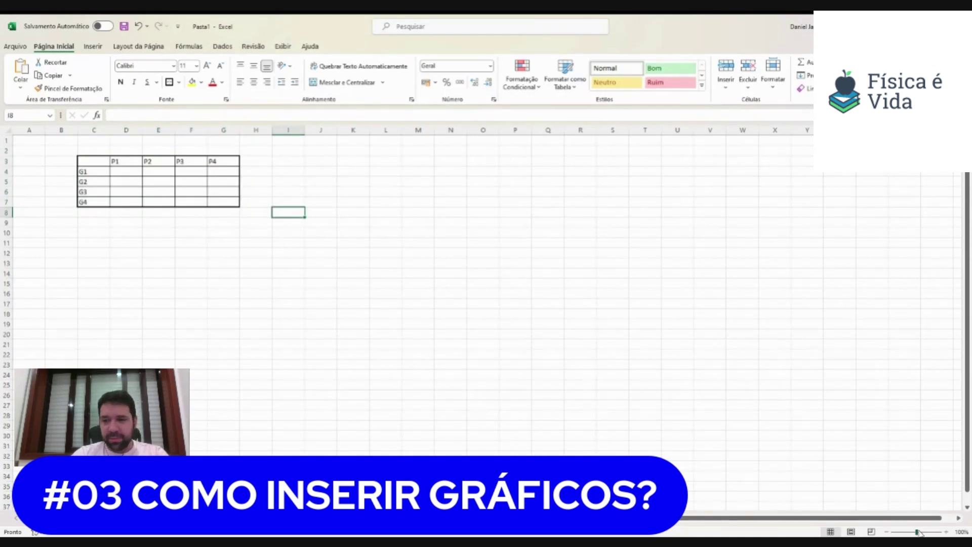
# Fill the G1 row with the values 3, 0, 4 and 5 under P1 to P4.
pyautogui.moveTo(918, 533); pyautogui.dragTo(927, 533)
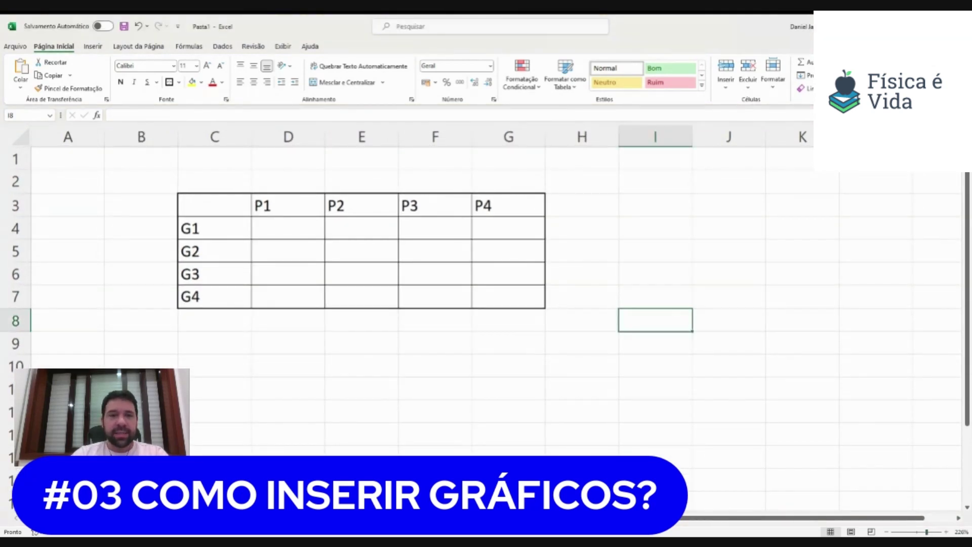
pyautogui.click(290, 229)
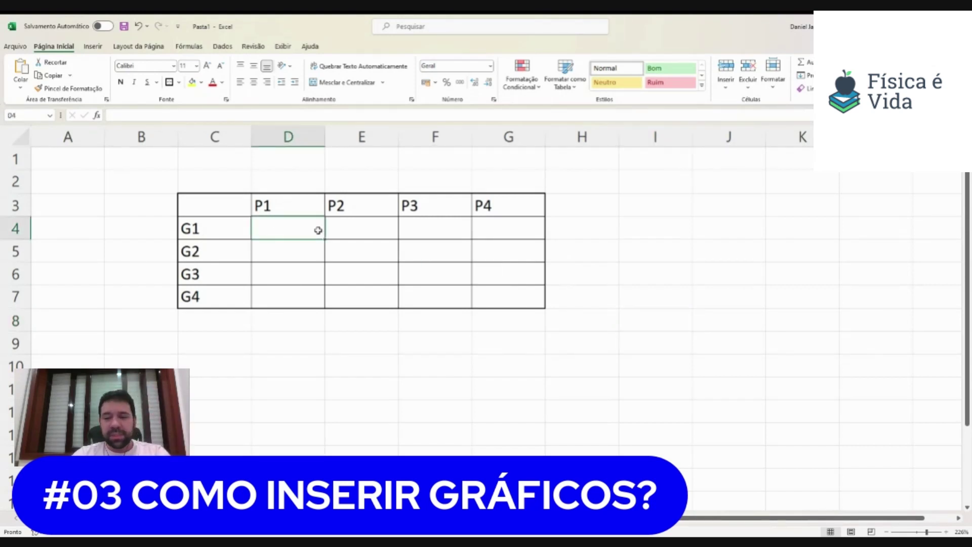
pyautogui.write('3')
pyautogui.click(343, 234)
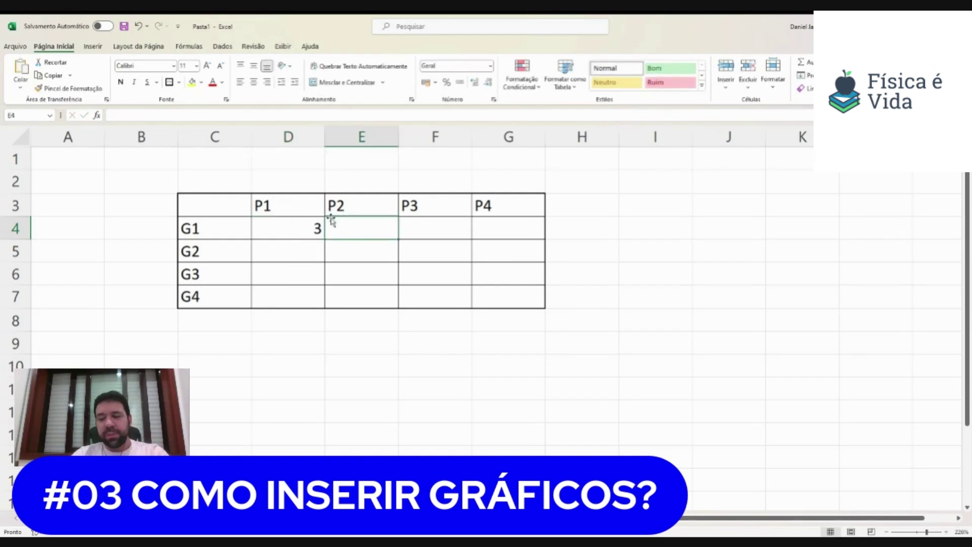
pyautogui.write('0')
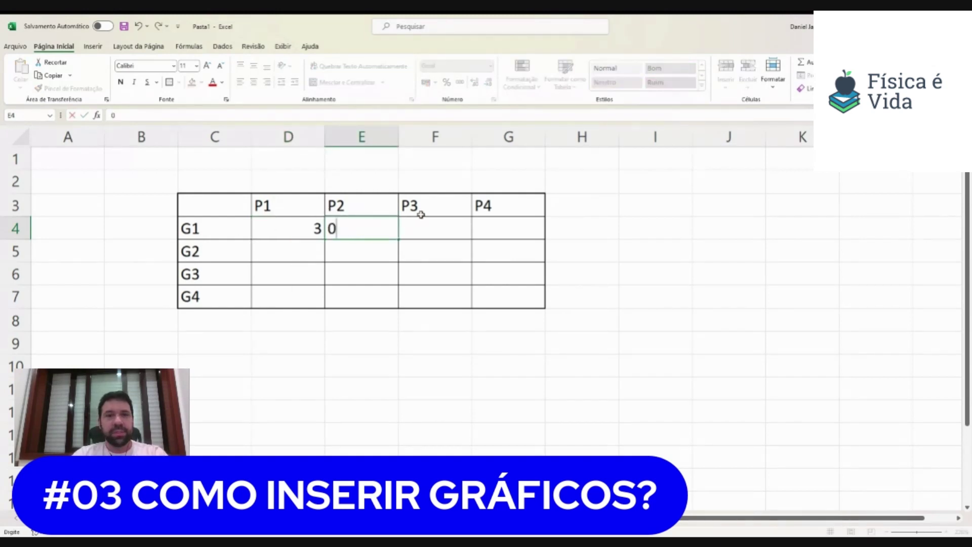
pyautogui.click(424, 225)
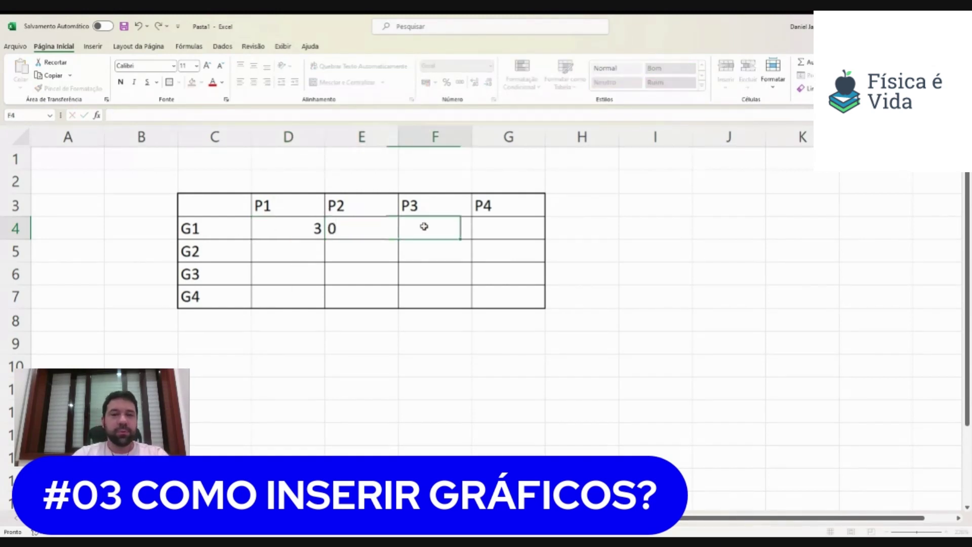
pyautogui.write('4')
pyautogui.click(501, 230)
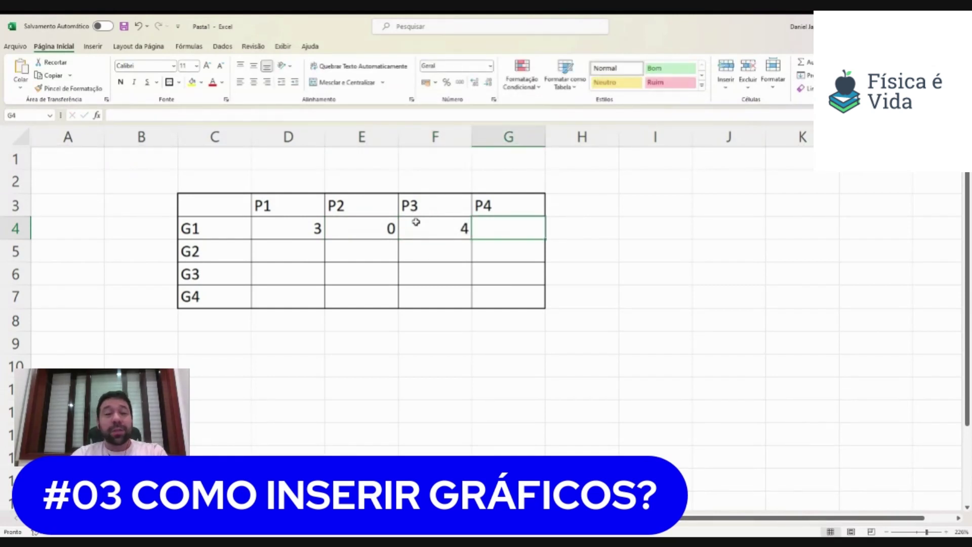
pyautogui.write('5')
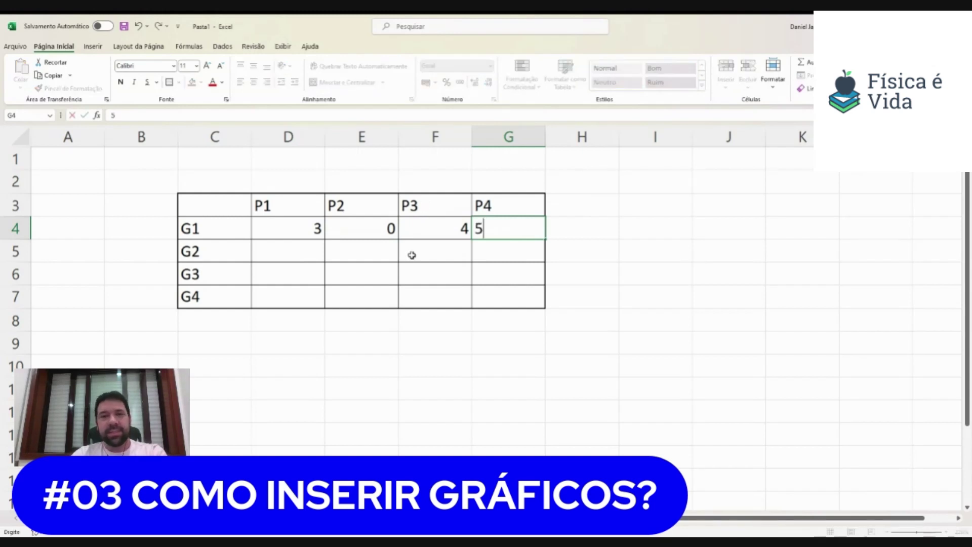
# Fill the G2 row with the values 2, 4, 1 and 3 under P1 to P4.
pyautogui.click(275, 248)
pyautogui.write('2')
pyautogui.click(349, 254)
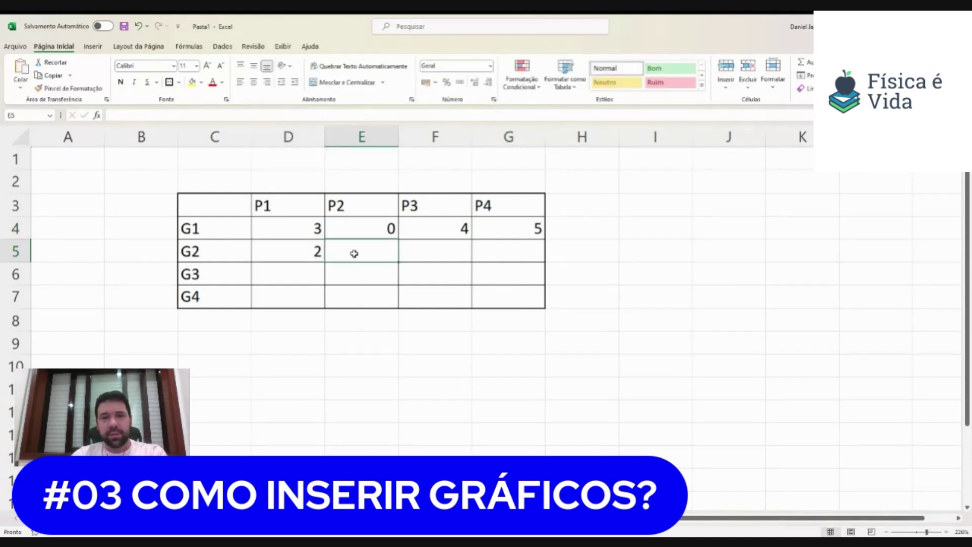
pyautogui.write('4')
pyautogui.click(446, 260)
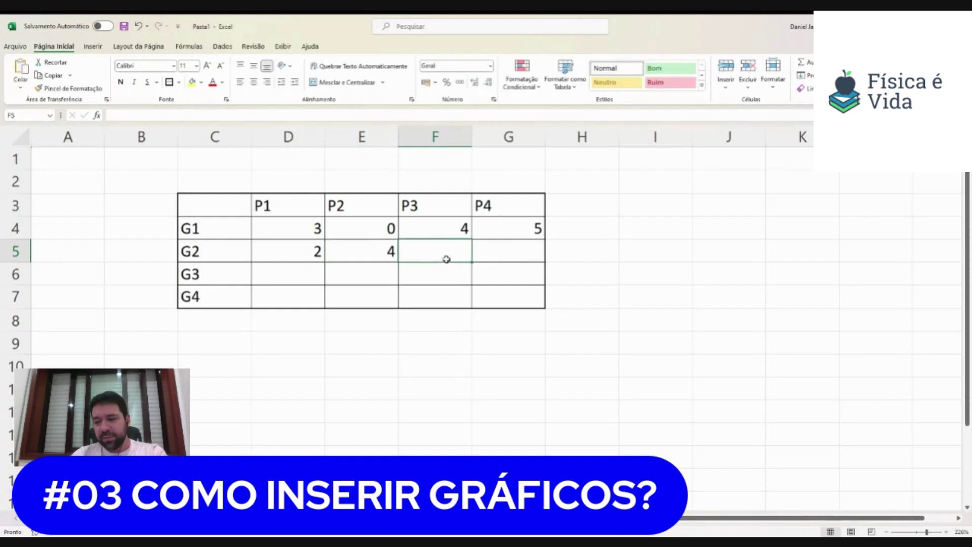
pyautogui.write('1')
pyautogui.click(497, 252)
pyautogui.write('3')
# Fill the G3 row with the values 3, 6, 7 and 0 under P1 to P4.
pyautogui.click(317, 274)
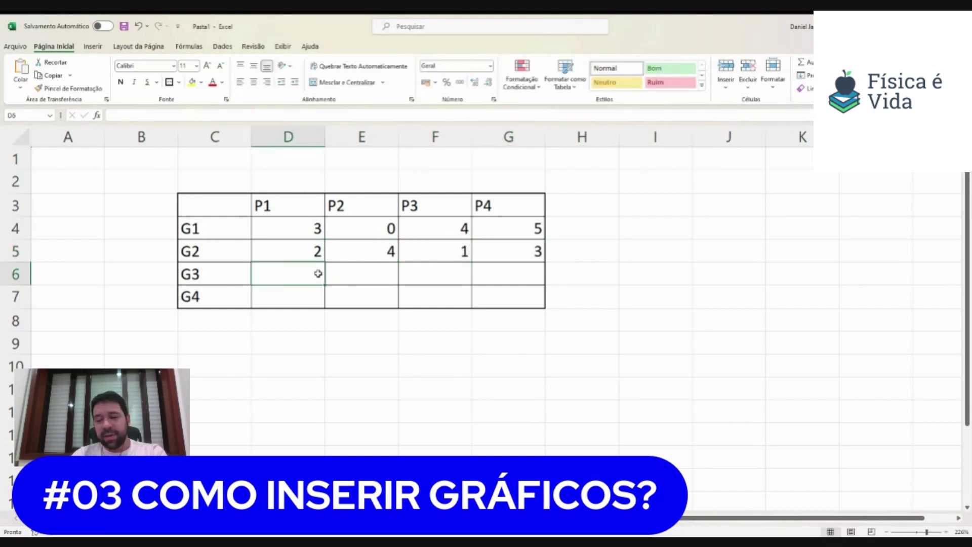
pyautogui.write('3')
pyautogui.click(358, 270)
pyautogui.write('6')
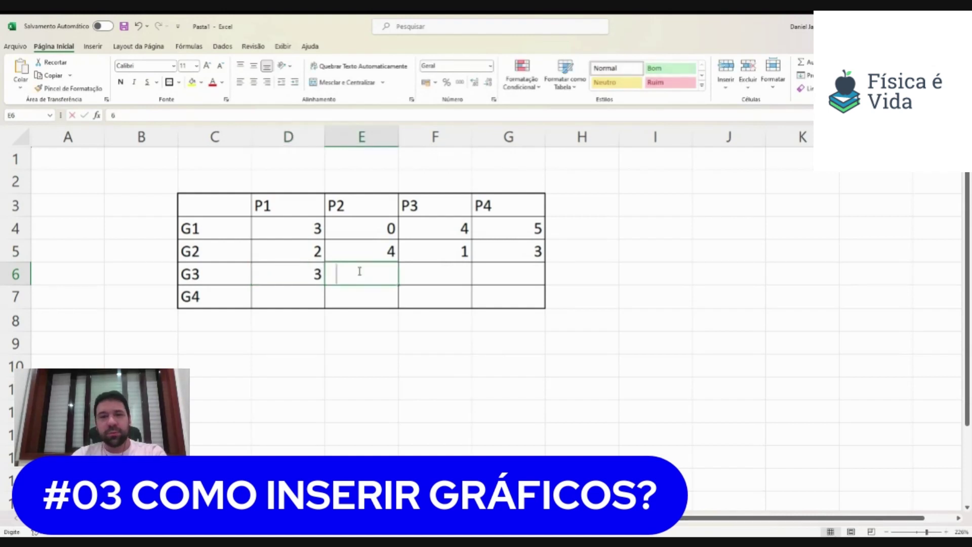
pyautogui.click(435, 273)
pyautogui.write('7')
pyautogui.click(477, 272)
pyautogui.write('0')
# Fill the G4 row with the values 0, 0, 0 and 5 under P1 to P4.
pyautogui.click(289, 294)
pyautogui.write('0')
pyautogui.click(354, 295)
pyautogui.write('0')
pyautogui.click(434, 296)
pyautogui.write('0')
pyautogui.click(491, 294)
pyautogui.write('5')
pyautogui.click(591, 296)
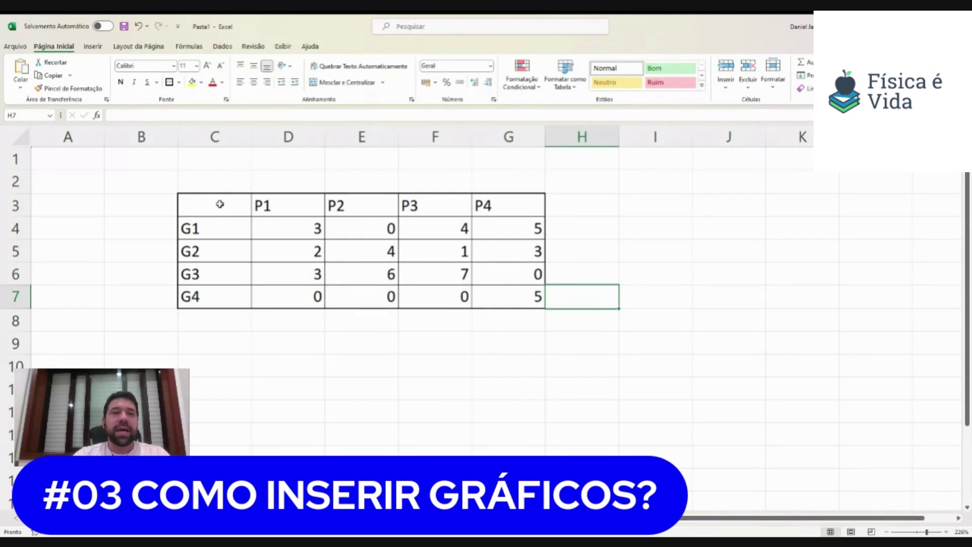
# For the table C3:G7, choose the clustered column chart variant with G1 to G4 as categories and P1 to P4 as series.
pyautogui.moveTo(212, 208); pyautogui.dragTo(494, 299)
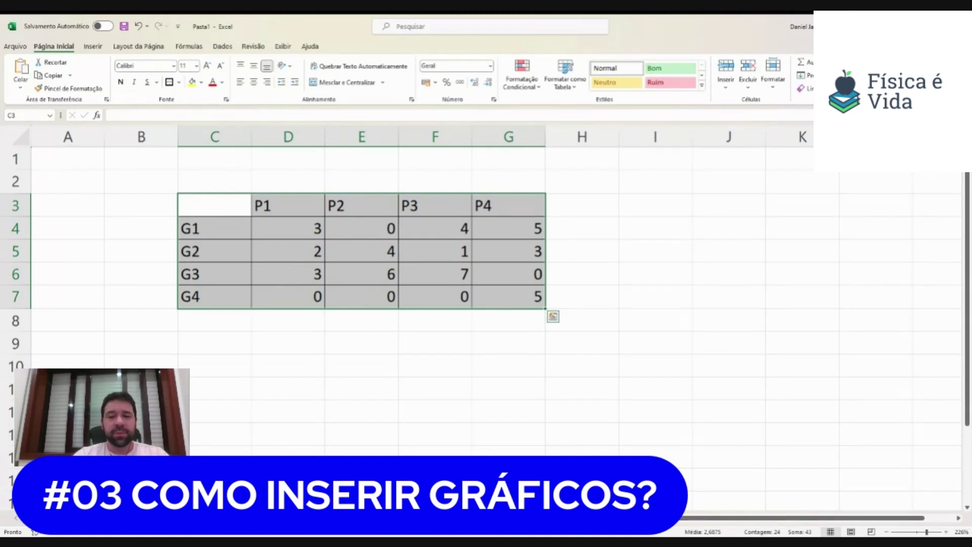
pyautogui.hotkey('alt', 'Tab')
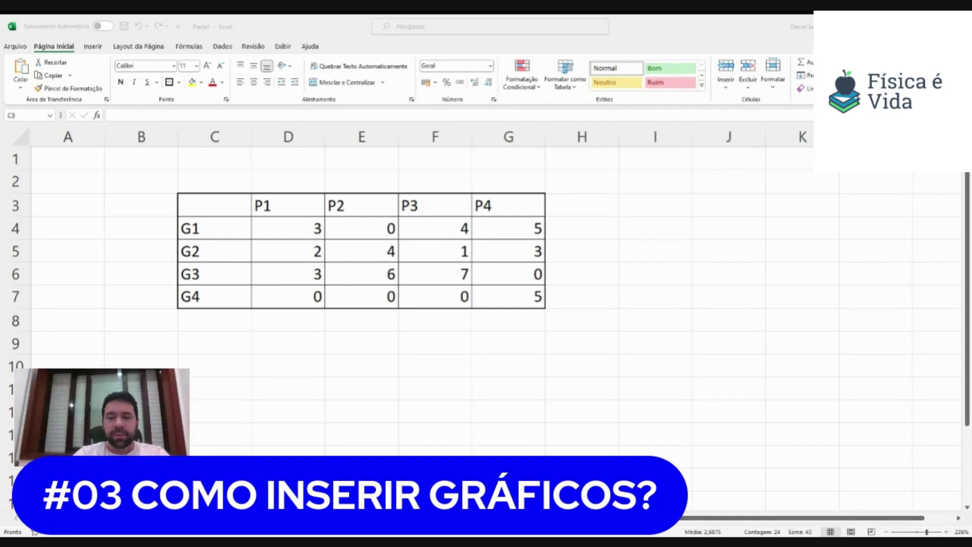
pyautogui.hotkey('ctrl', 'a')
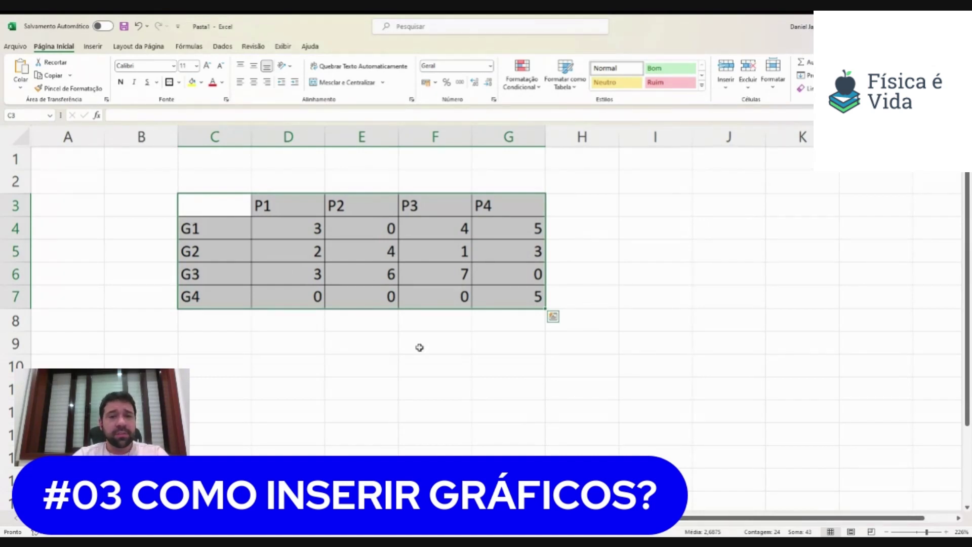
pyautogui.moveTo(208, 206); pyautogui.dragTo(478, 297)
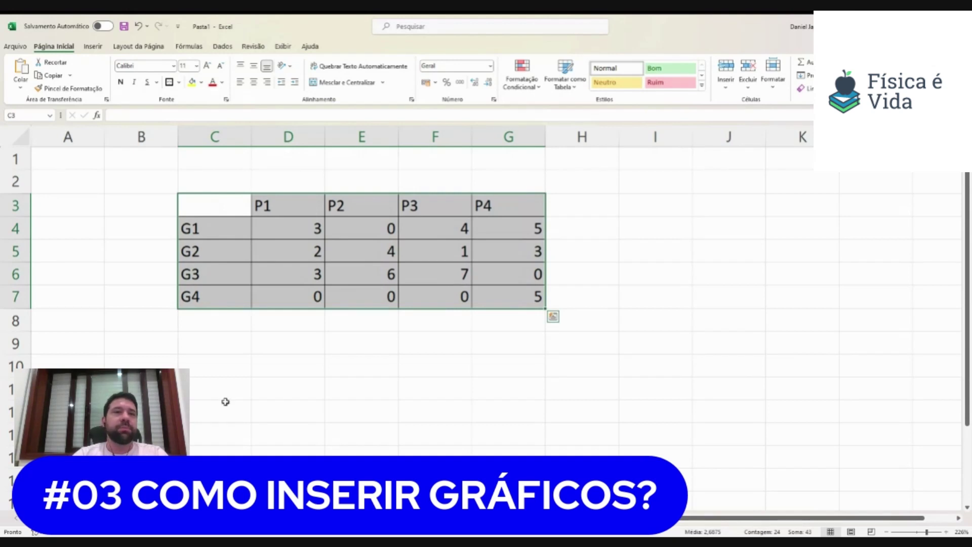
pyautogui.click(97, 50)
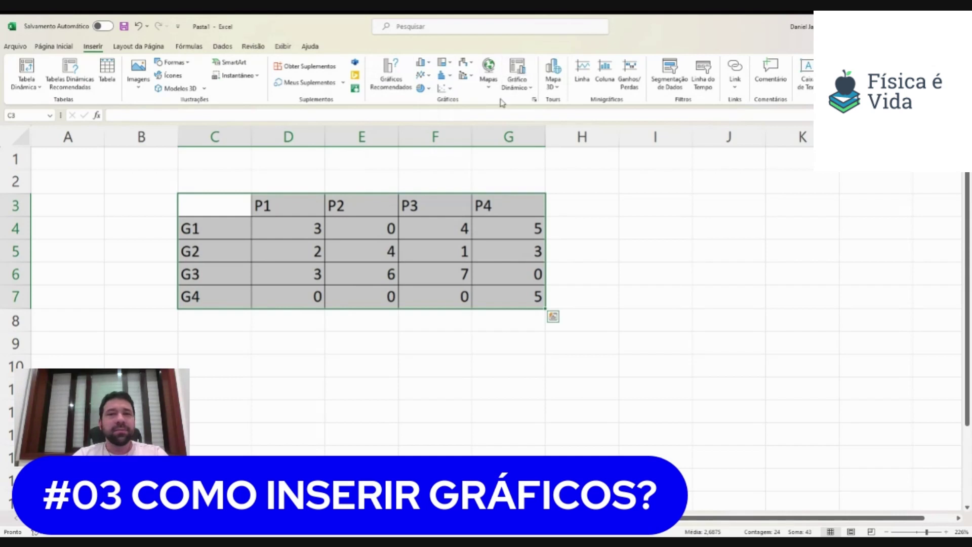
pyautogui.click(390, 71)
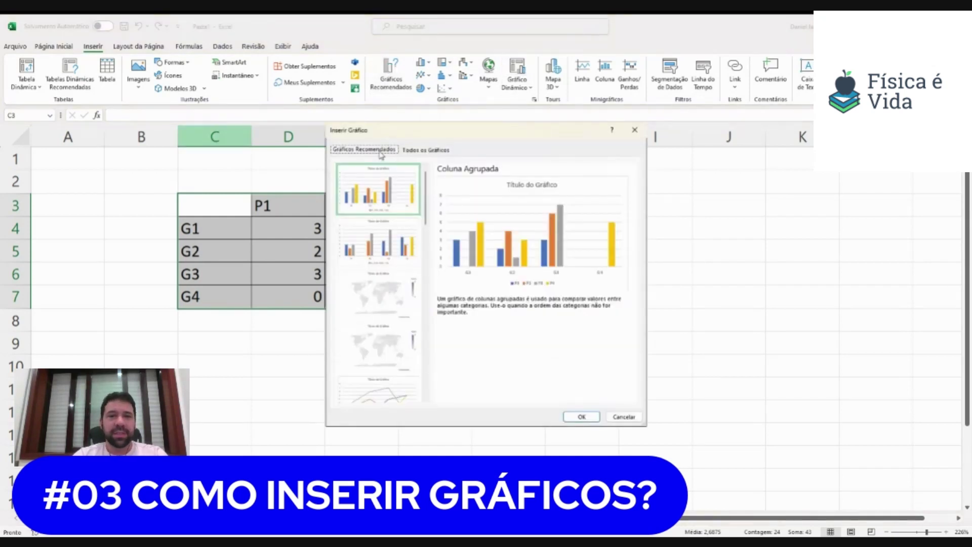
pyautogui.click(428, 152)
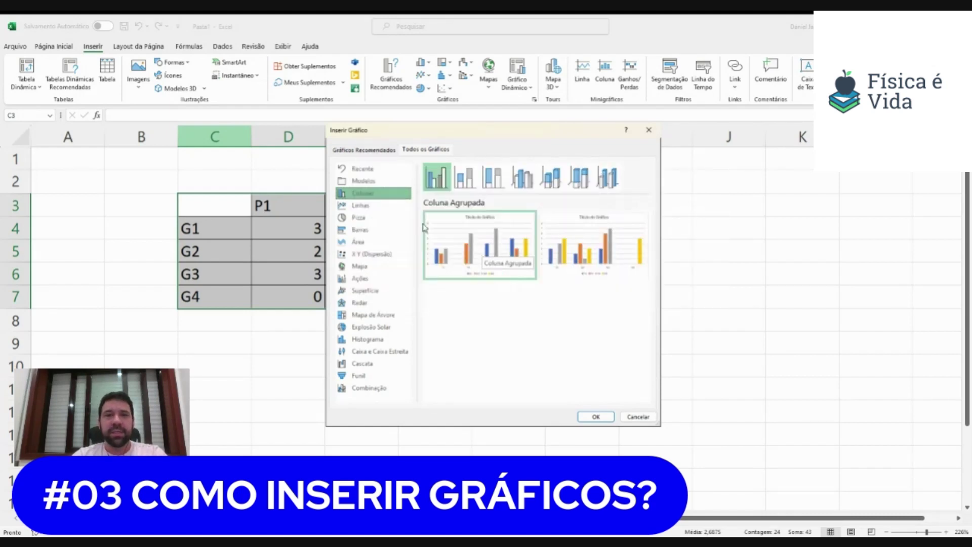
pyautogui.moveTo(586, 255)
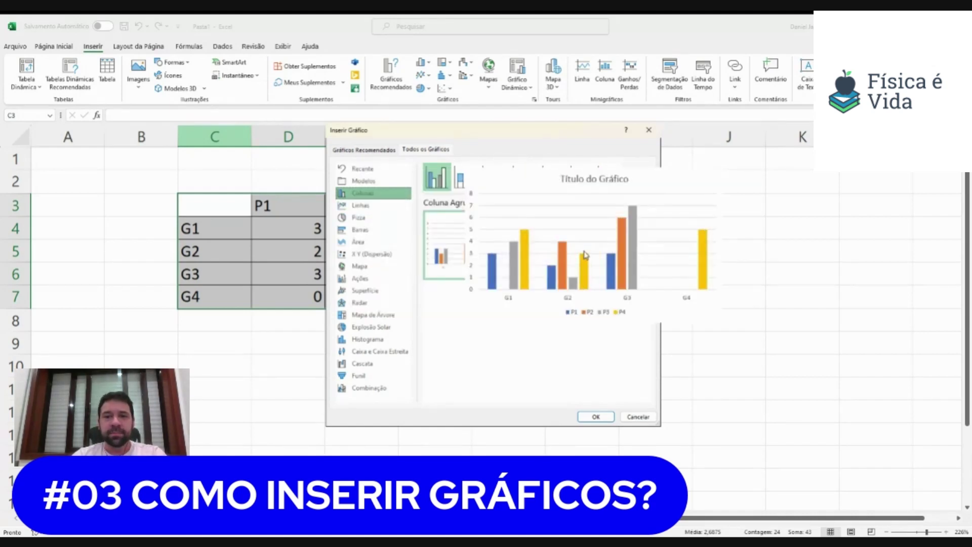
pyautogui.click(590, 253)
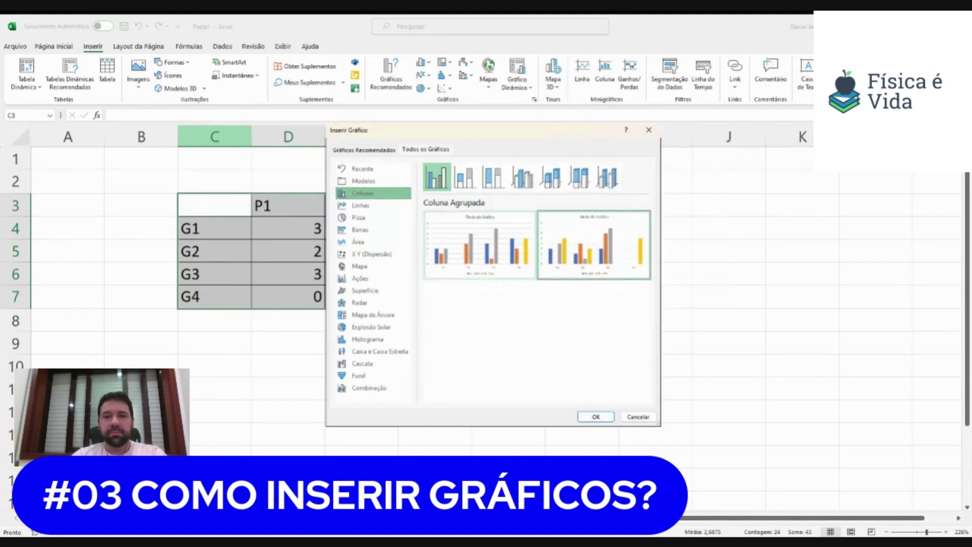